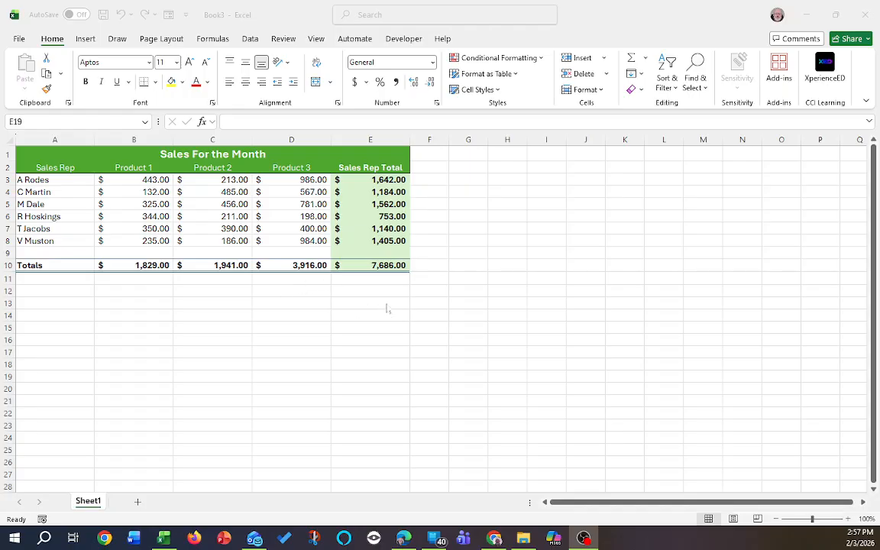
Activate the Excel sales workbook and open its File backstage view.
{"action": "left_click", "coordinate": [21, 41]}
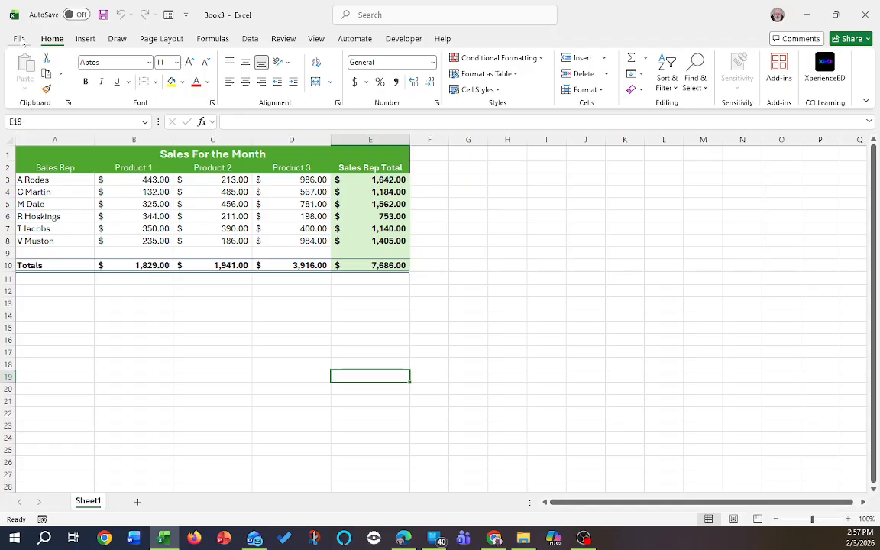
{"action": "left_click", "coordinate": [19, 39]}
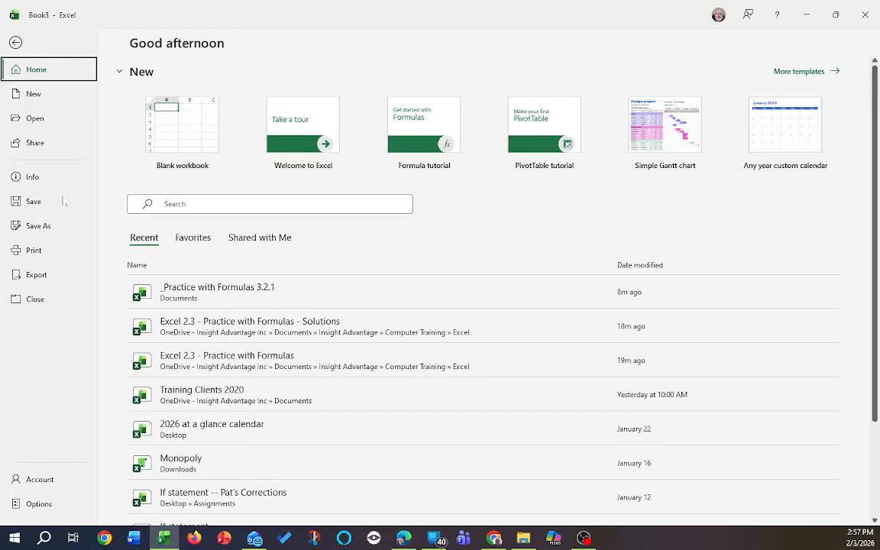
Open the Save As dialog on this PC's Documents folder.
{"action": "left_click", "coordinate": [34, 201]}
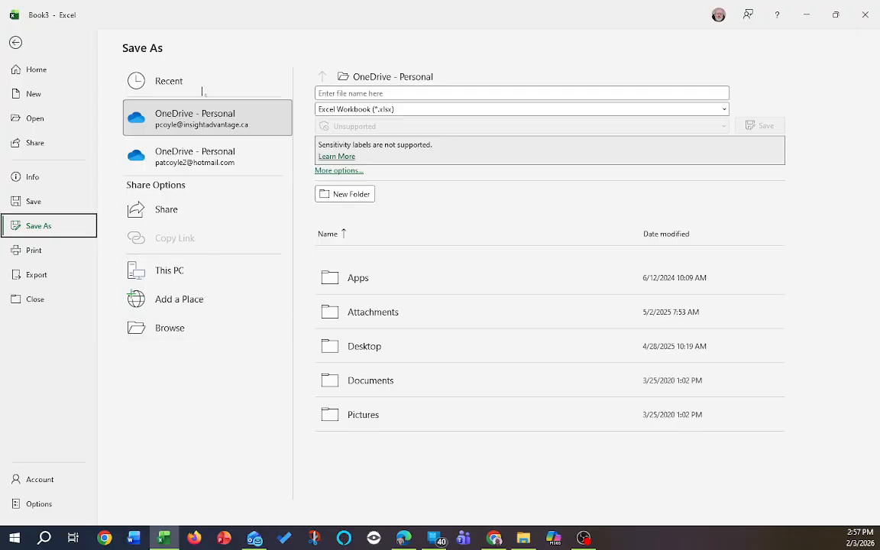
{"action": "left_click", "coordinate": [158, 330]}
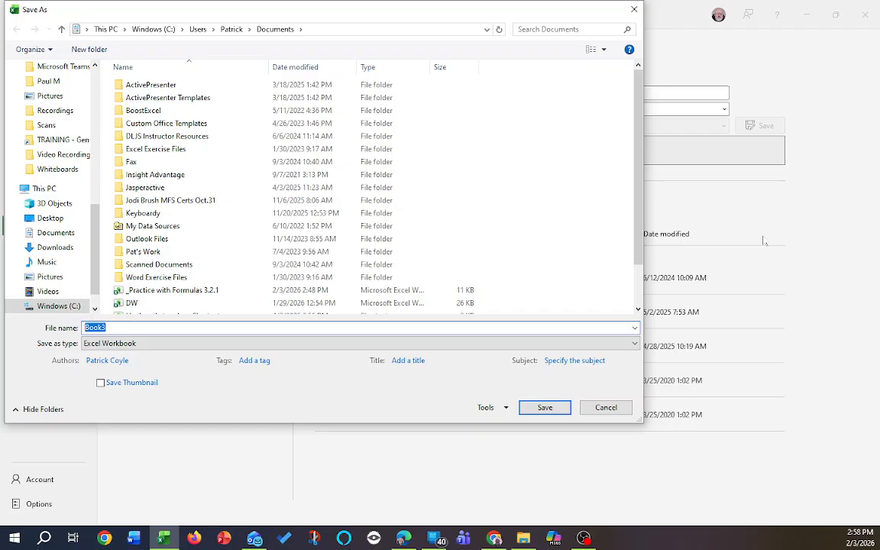
Save the workbook as '_Practice with formulas 3.2.1', replacing the existing file.
{"action": "type", "text": "_"}
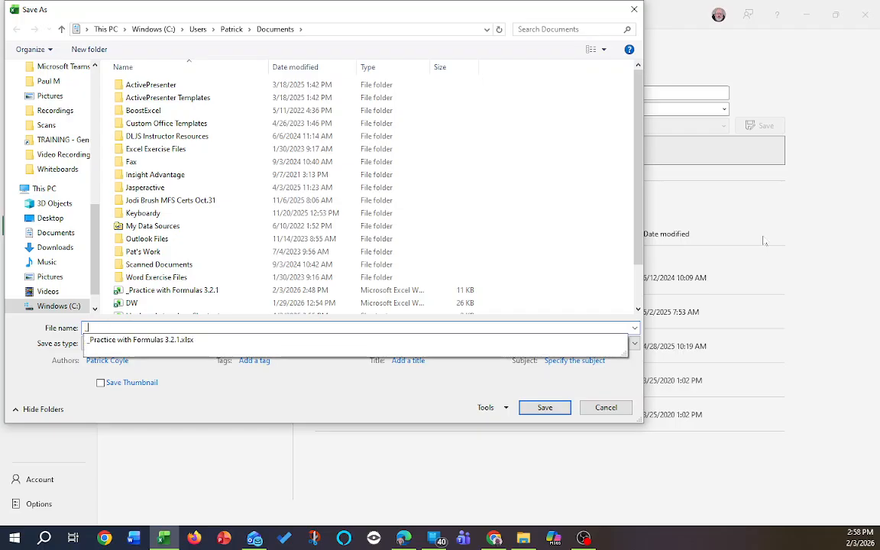
{"action": "type", "text": "Practice with form"}
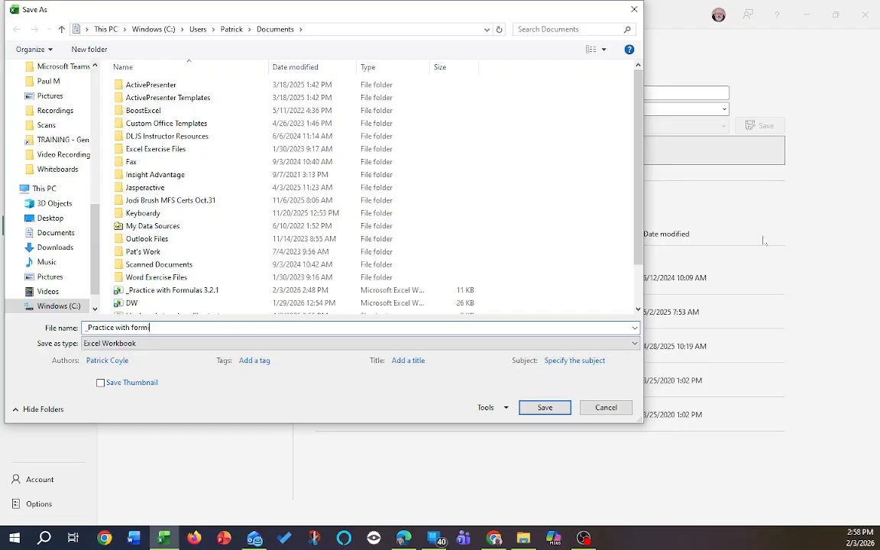
{"action": "type", "text": "ulas 3"}
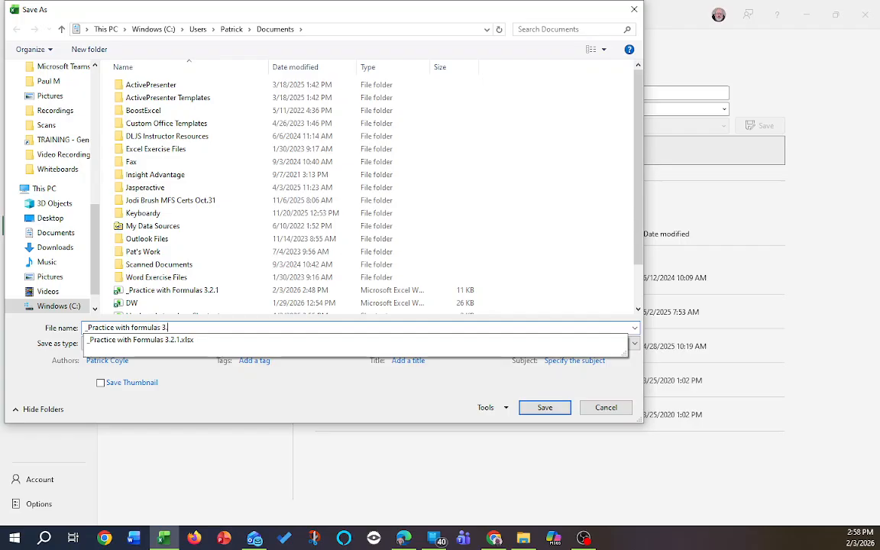
{"action": "type", "text": ".2.1"}
{"action": "key", "text": "Return"}
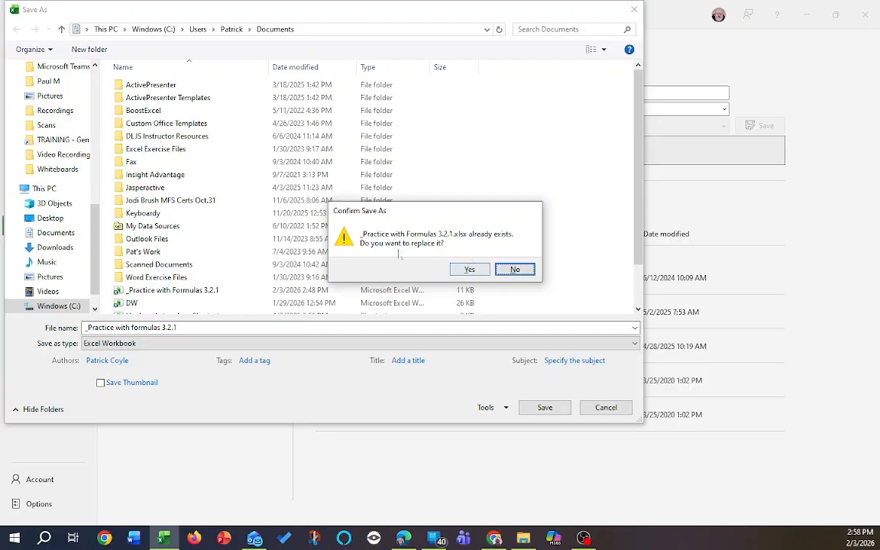
{"action": "left_click", "coordinate": [470, 271]}
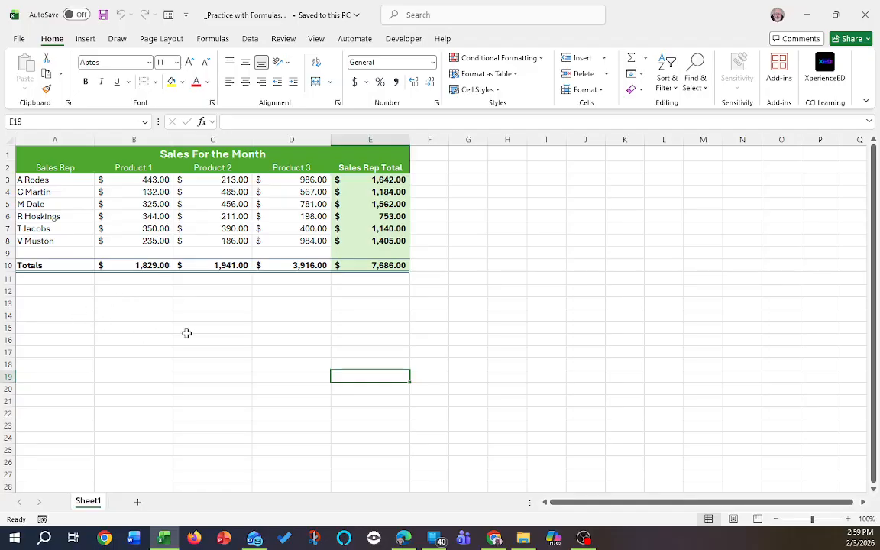
Switch to Edge and search the web for 'Outlook sign in'.
{"action": "left_click", "coordinate": [404, 539]}
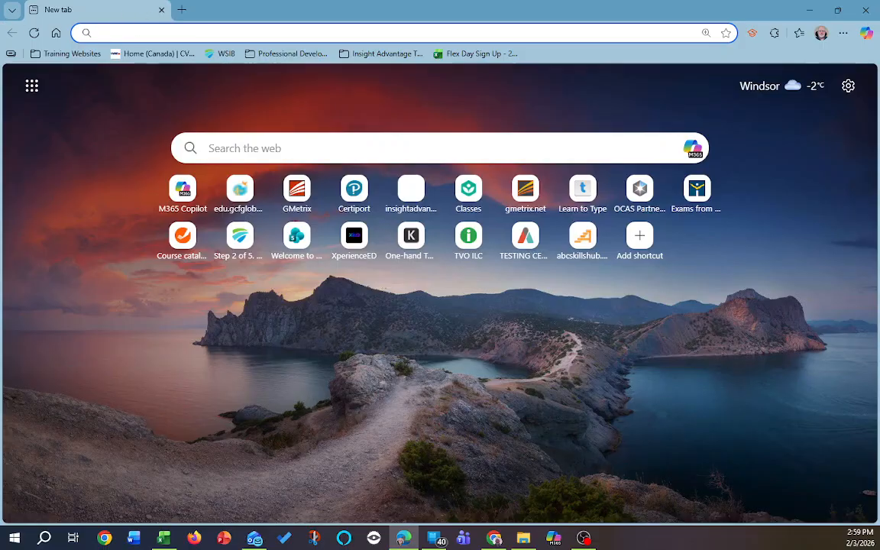
{"action": "type", "text": "O"}
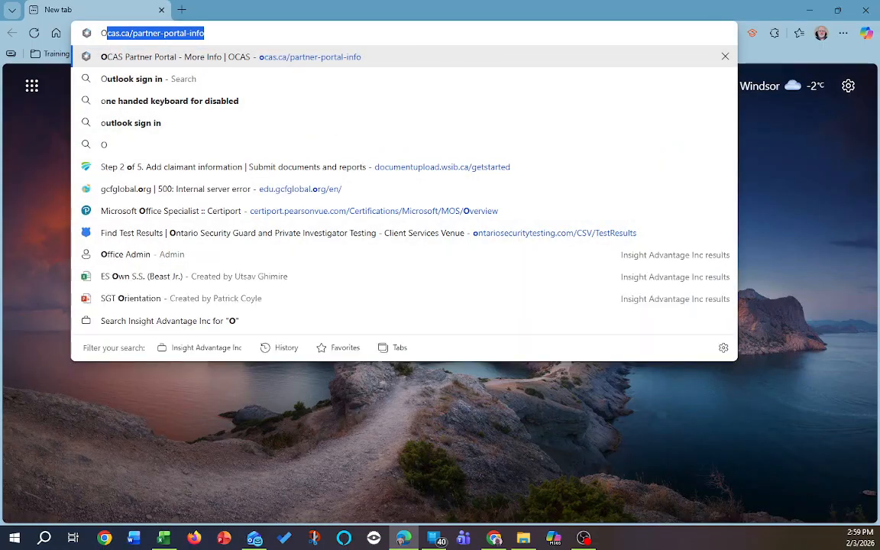
{"action": "type", "text": "ut"}
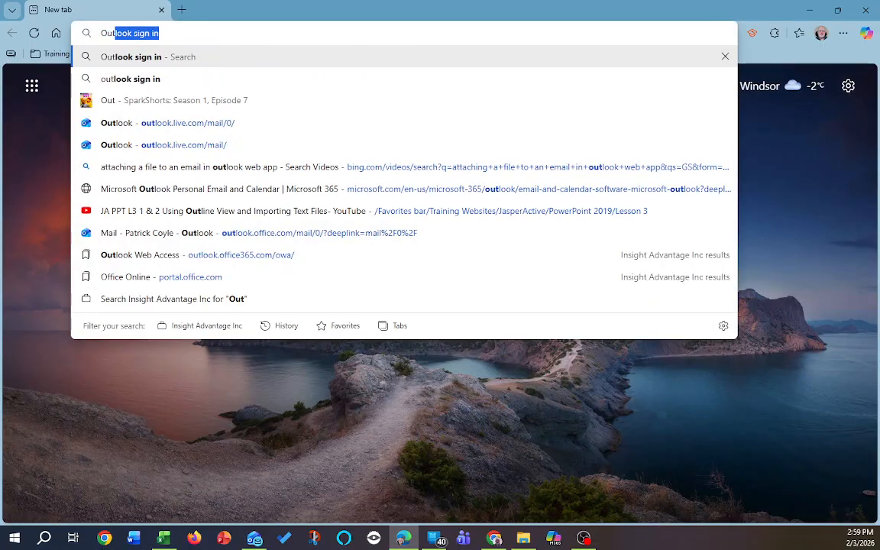
{"action": "key", "text": "Right"}
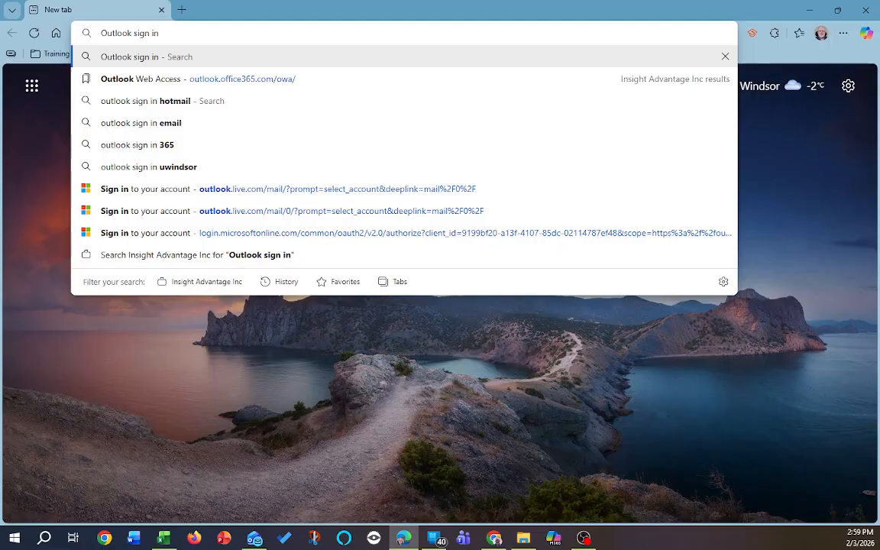
{"action": "key", "text": "Return"}
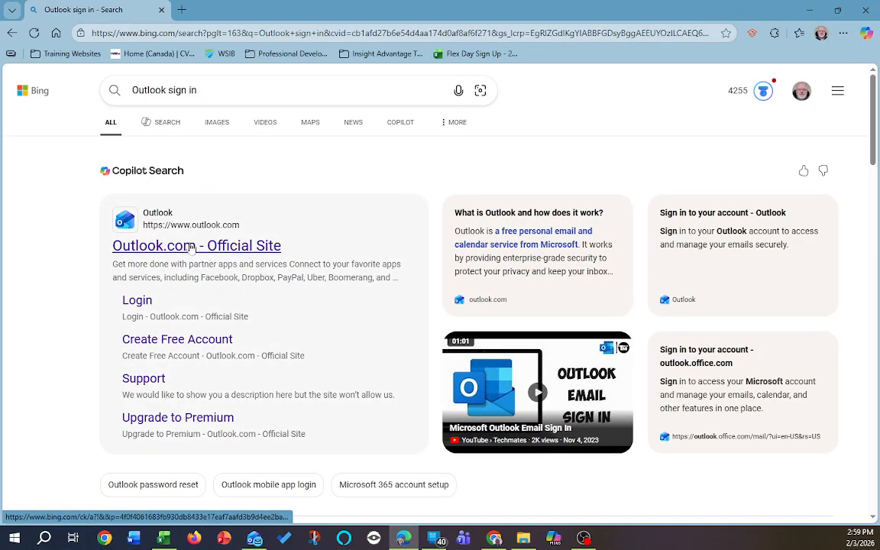
Open the Outlook.com site and sign in with the work or school account's saved password.
{"action": "left_click", "coordinate": [190, 246]}
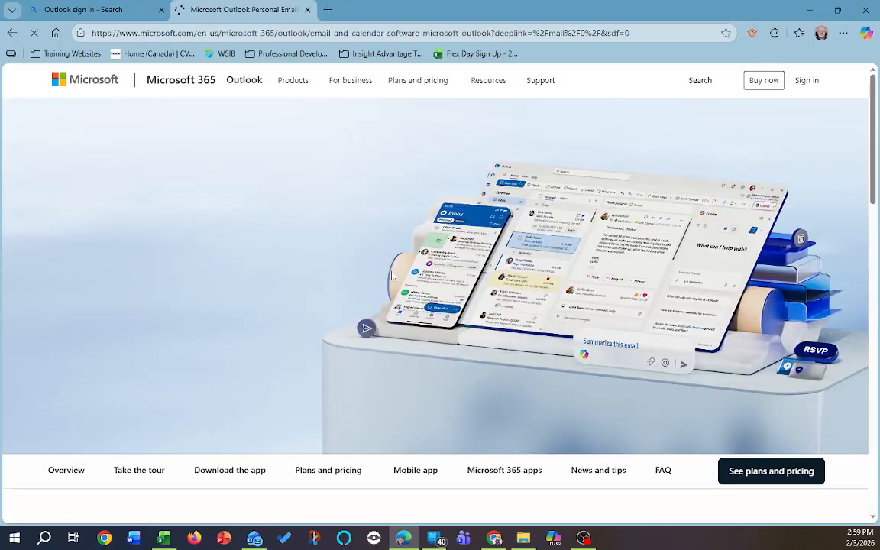
{"action": "left_click", "coordinate": [806, 82]}
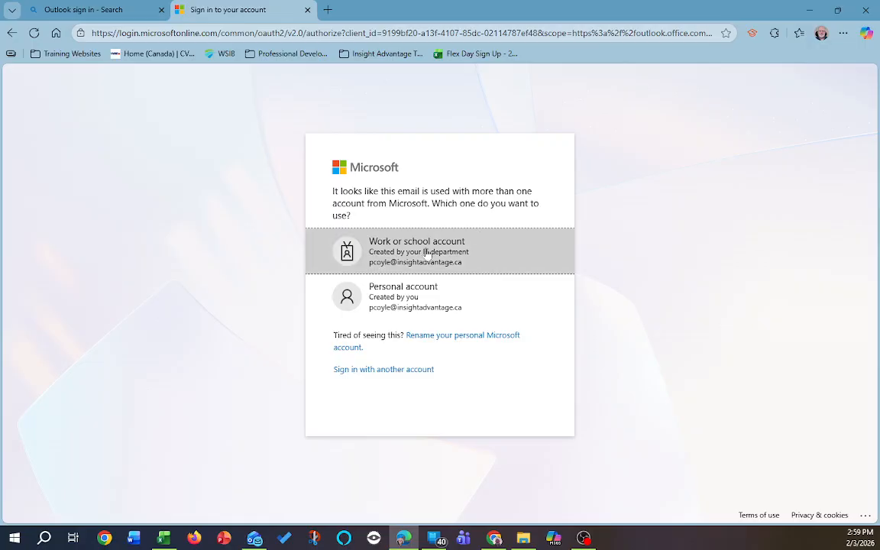
{"action": "left_click", "coordinate": [391, 259]}
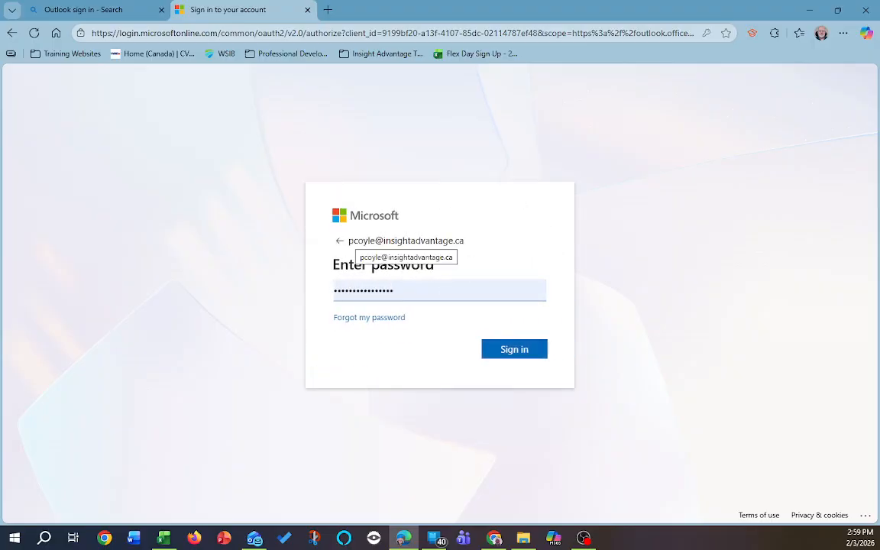
{"action": "left_click_drag", "start_coordinate": [346, 240], "coordinate": [473, 248]}
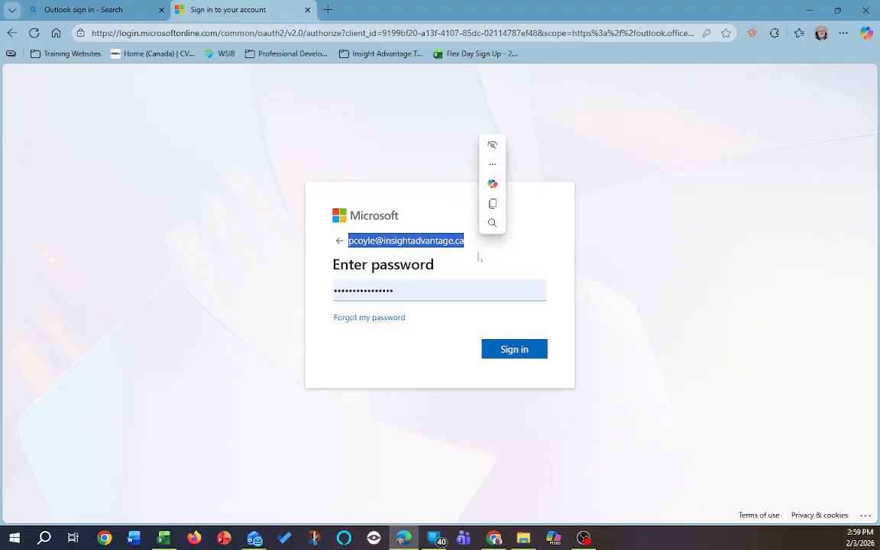
{"action": "left_click", "coordinate": [412, 294]}
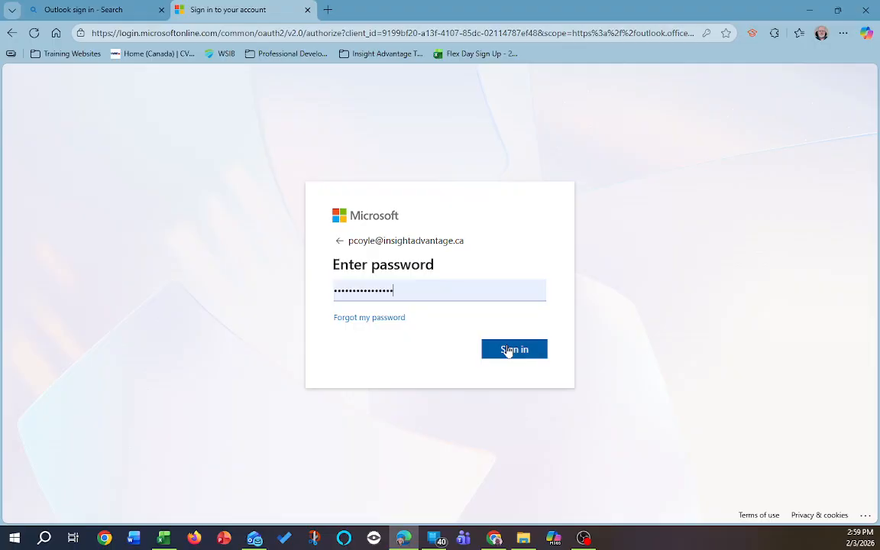
{"action": "left_click", "coordinate": [507, 351]}
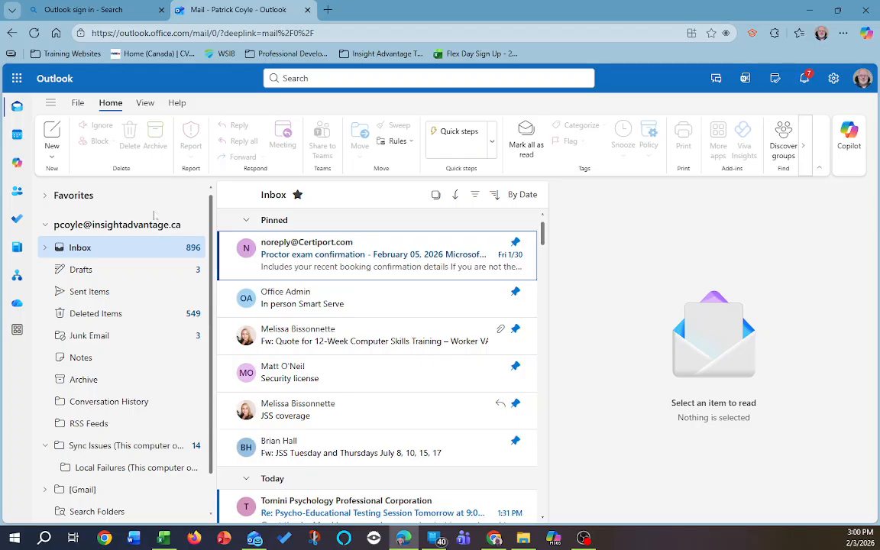
Start a new email and add the recipient from the contact suggestions.
{"action": "left_click", "coordinate": [52, 138]}
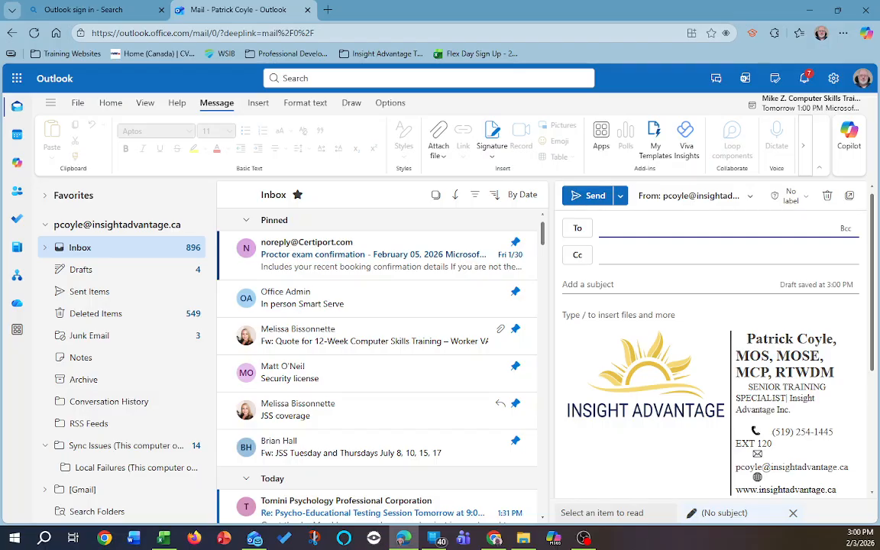
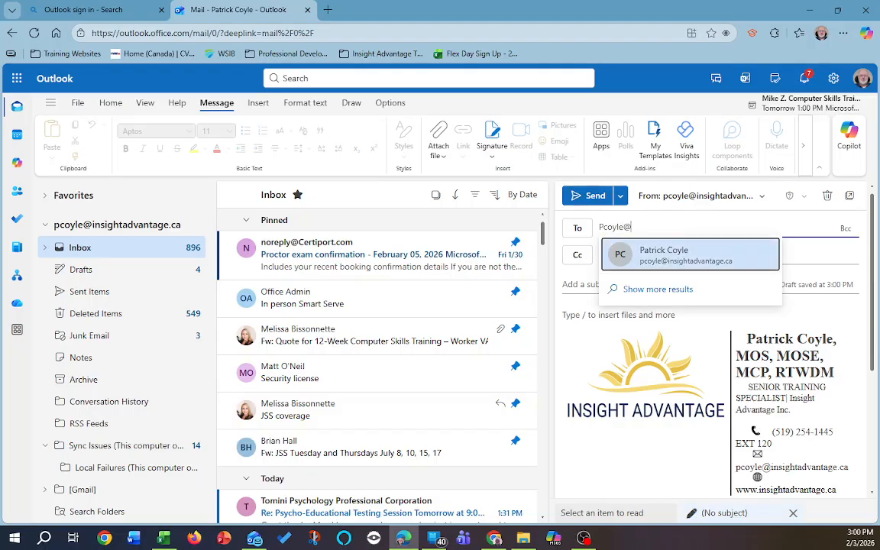
{"action": "left_click", "coordinate": [647, 258]}
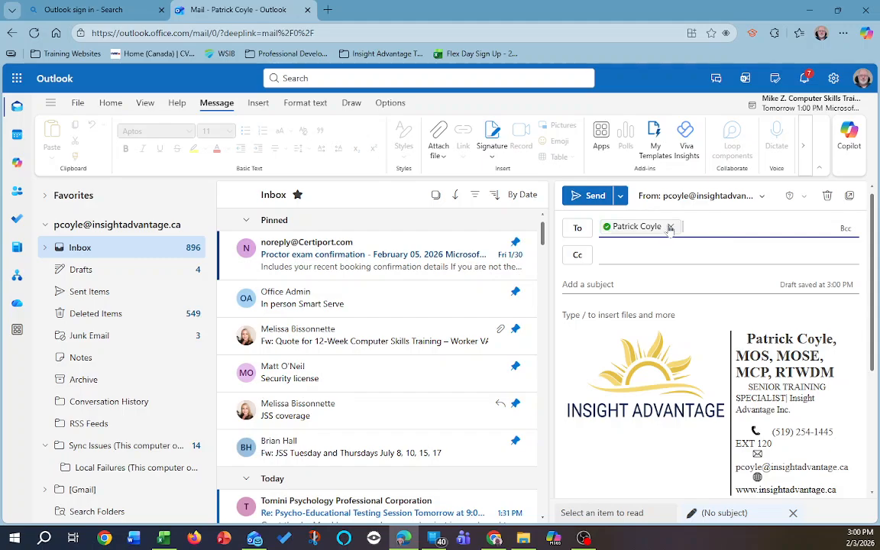
{"action": "key", "text": "Tab"}
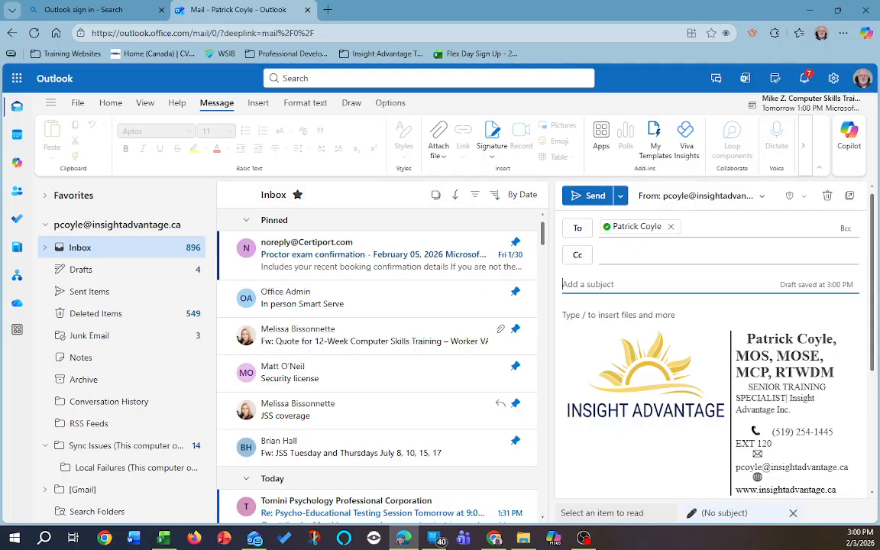
Enter subject 'Assignment #1 from Practice with formulas' and a short greeting note about the requested file.
{"action": "type", "text": "Assigh"}
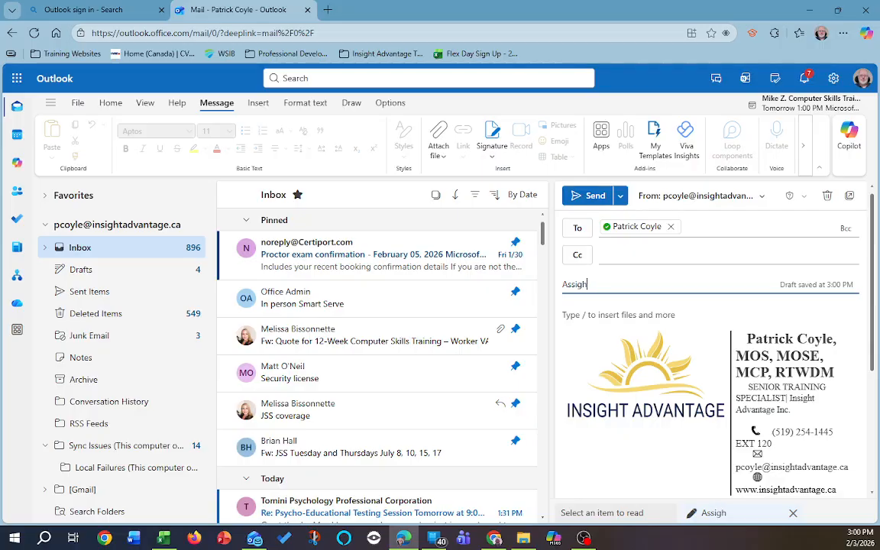
{"action": "key", "text": "BackSpace"}
{"action": "type", "text": "nment #1 from Pract"}
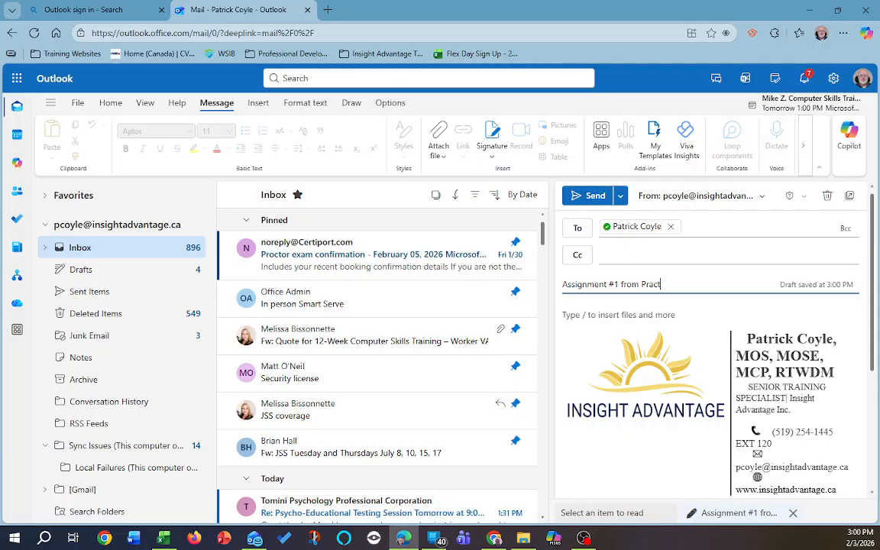
{"action": "type", "text": "formulas"}
{"action": "left_click", "coordinate": [599, 324]}
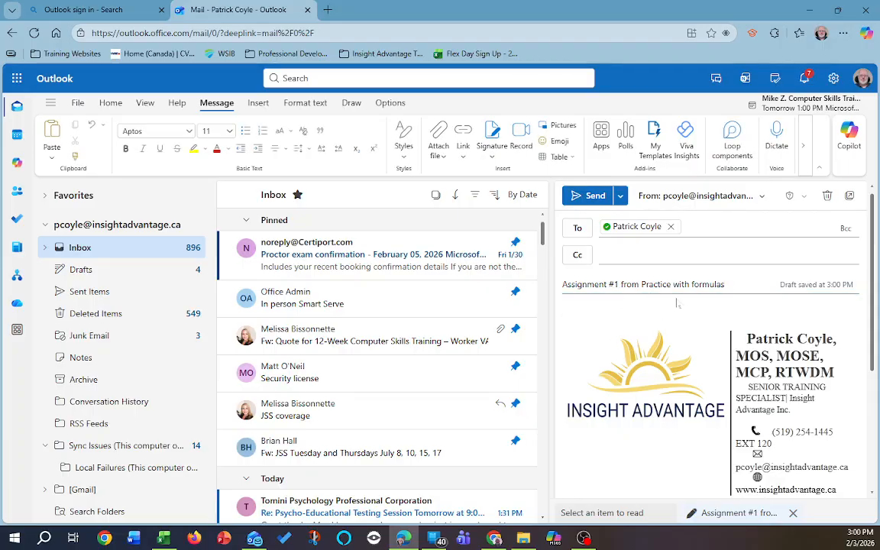
{"action": "type", "text": "Hi Pat Here is the file y"}
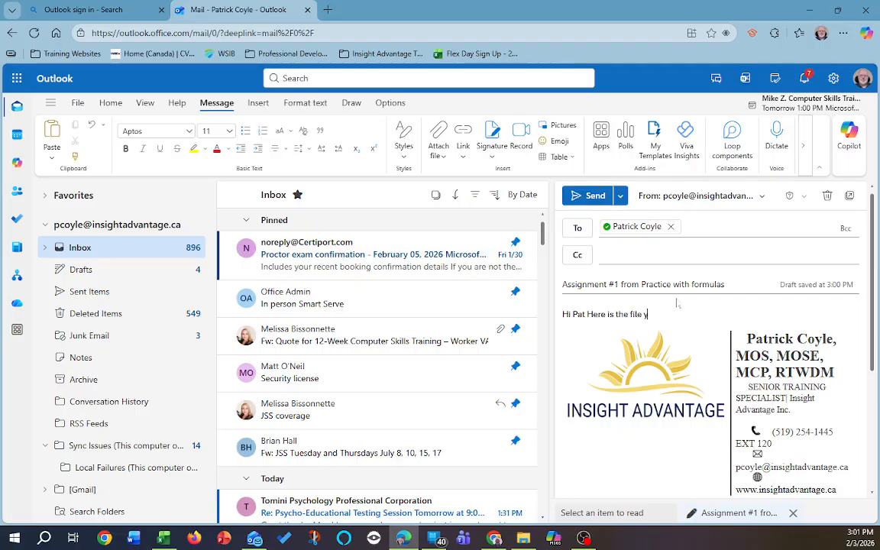
{"action": "type", "text": "ou requested"}
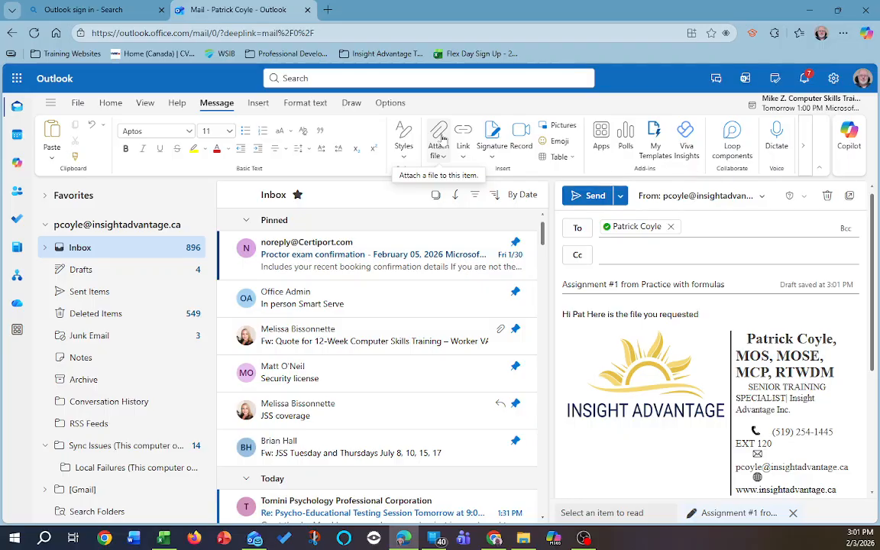
{"action": "left_click", "coordinate": [256, 104]}
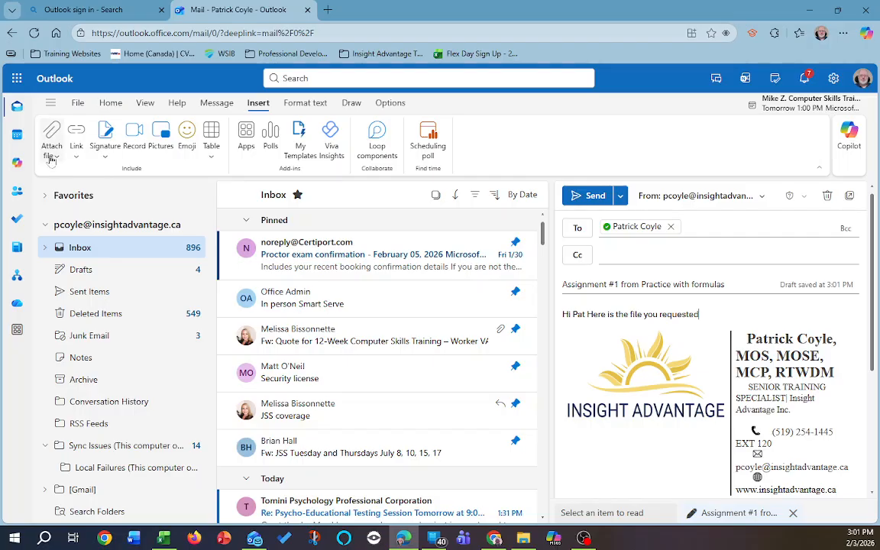
Attach _Practice with Formulas 3.2.1 from this PC's Documents folder to the draft.
{"action": "left_click", "coordinate": [51, 157]}
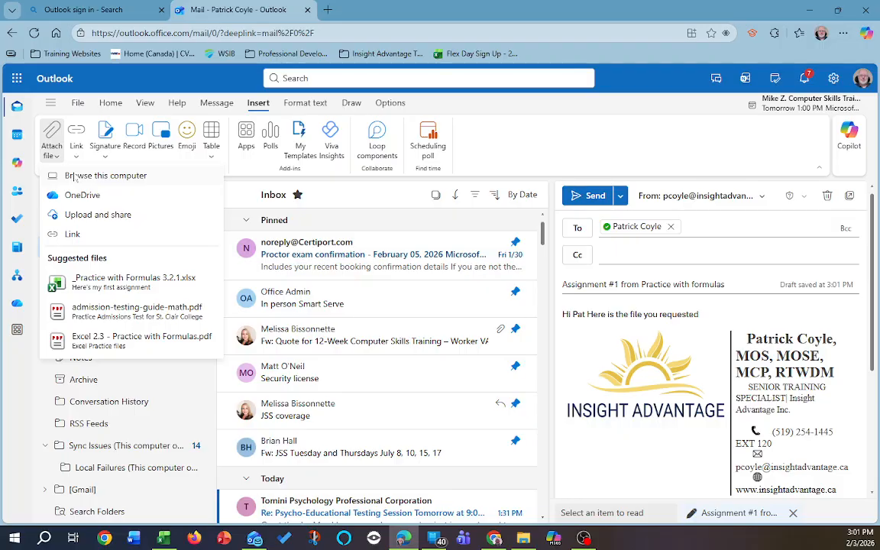
{"action": "left_click", "coordinate": [75, 176]}
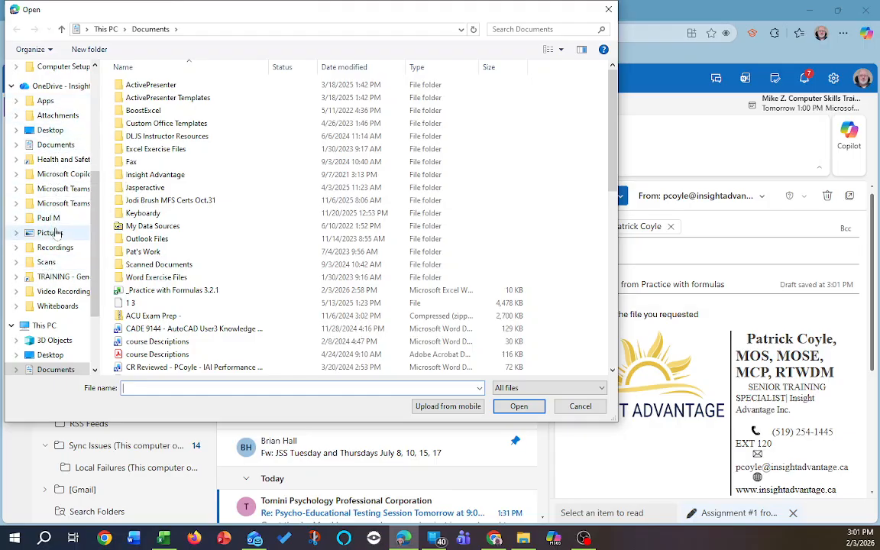
{"action": "left_click", "coordinate": [50, 130]}
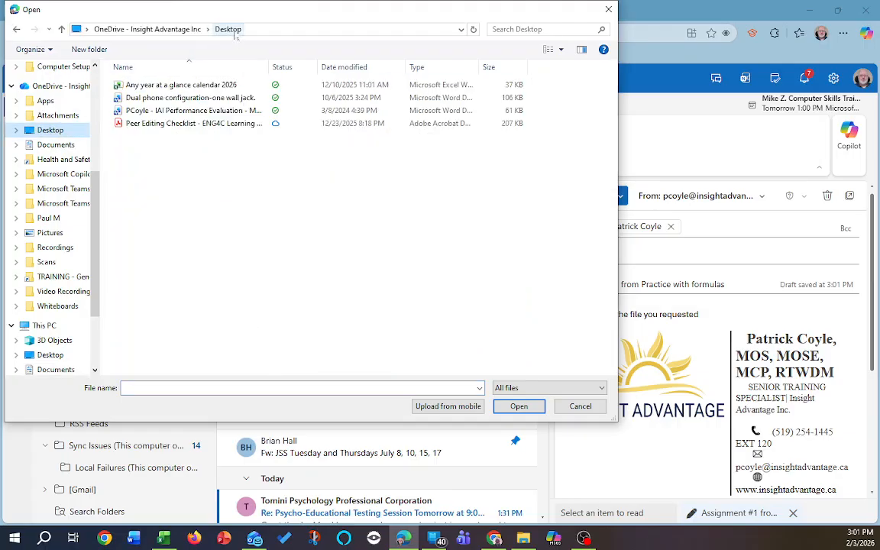
{"action": "left_click", "coordinate": [47, 145]}
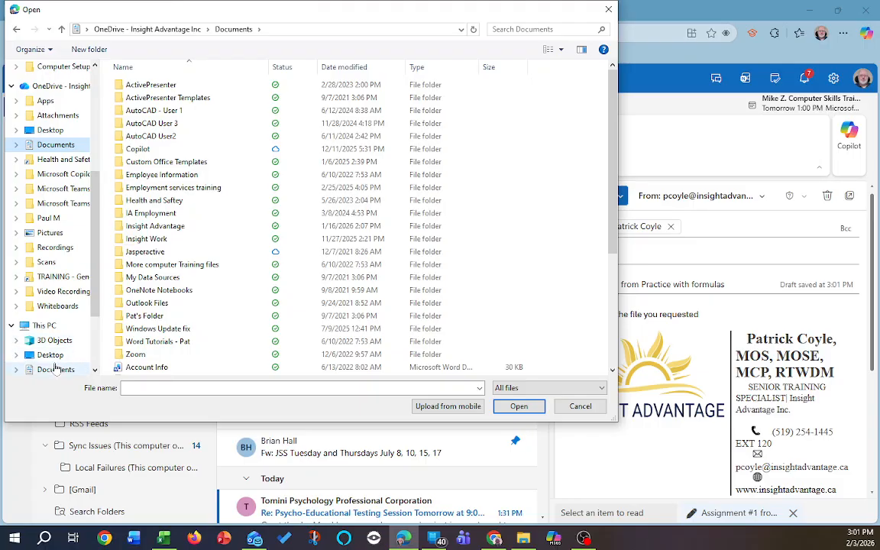
{"action": "left_click", "coordinate": [50, 370]}
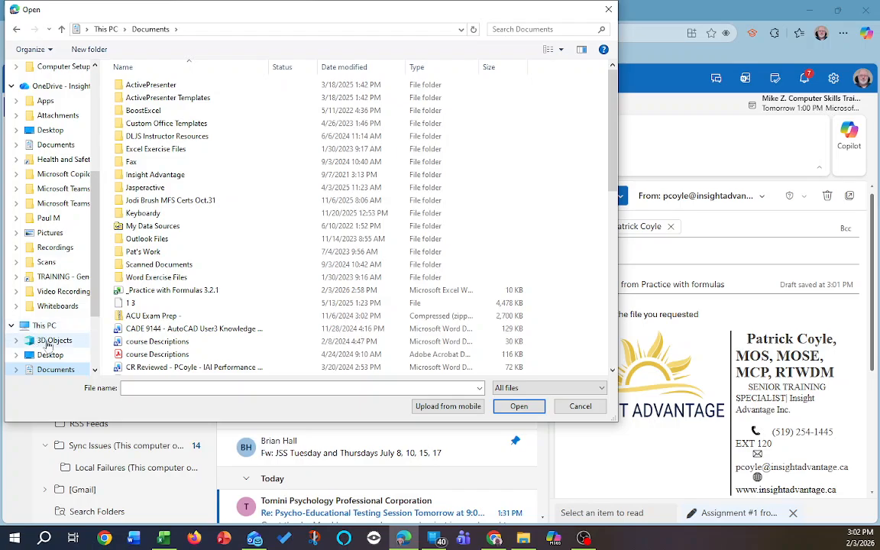
{"action": "scroll", "coordinate": [99, 259], "scroll_direction": "down", "scroll_amount": 2}
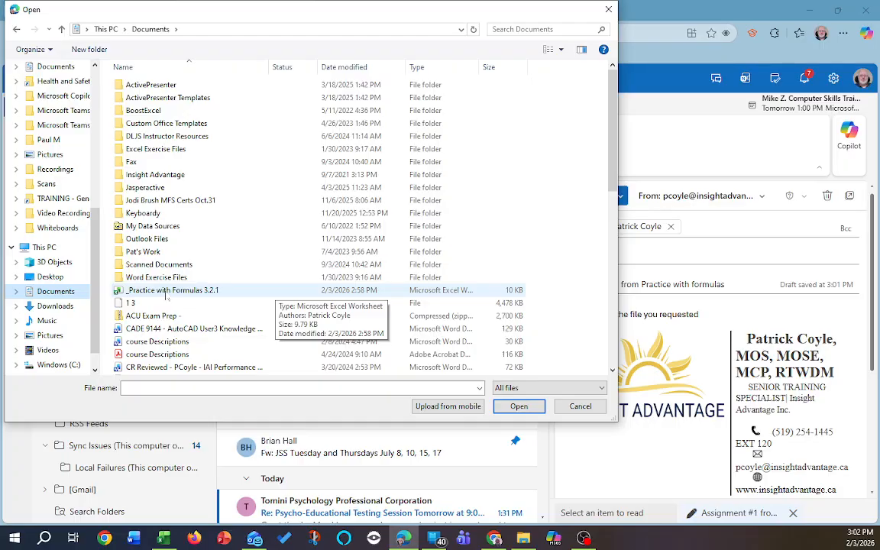
{"action": "left_click", "coordinate": [165, 293]}
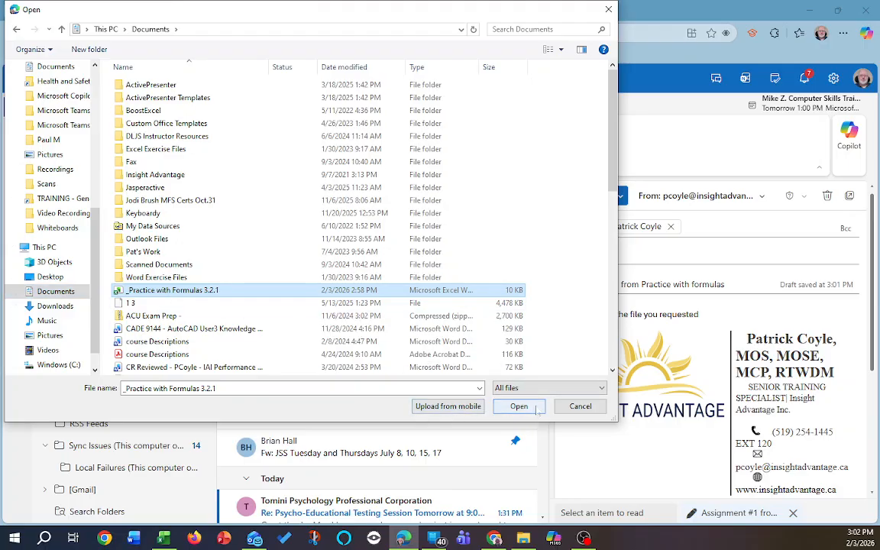
{"action": "left_click", "coordinate": [524, 408]}
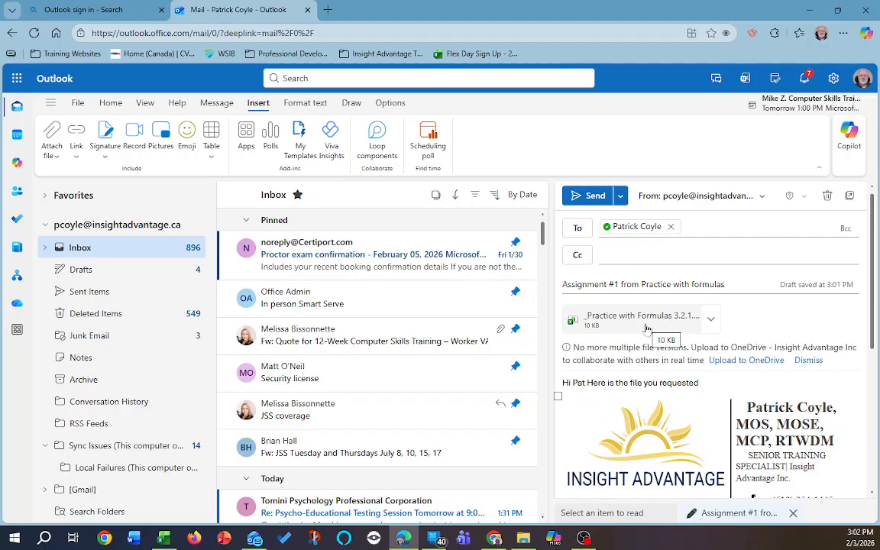
{"action": "left_click", "coordinate": [54, 156]}
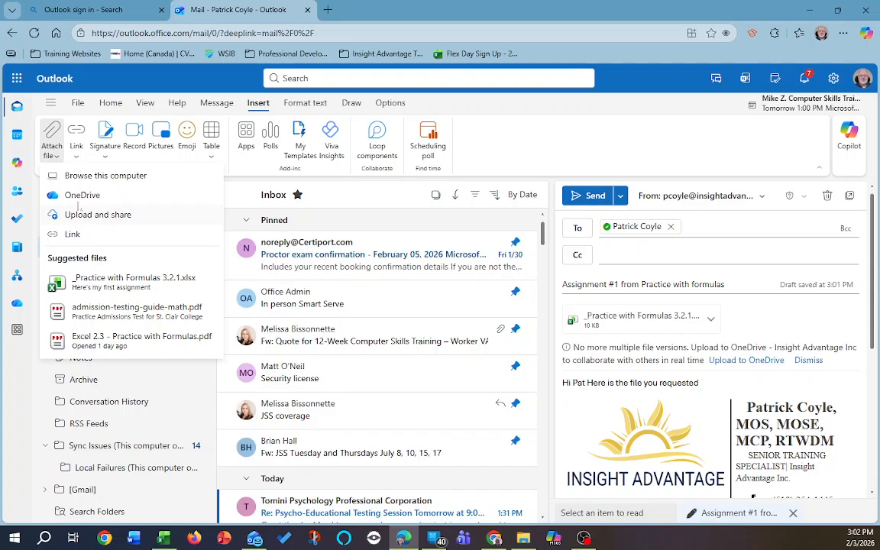
{"action": "left_click", "coordinate": [90, 177]}
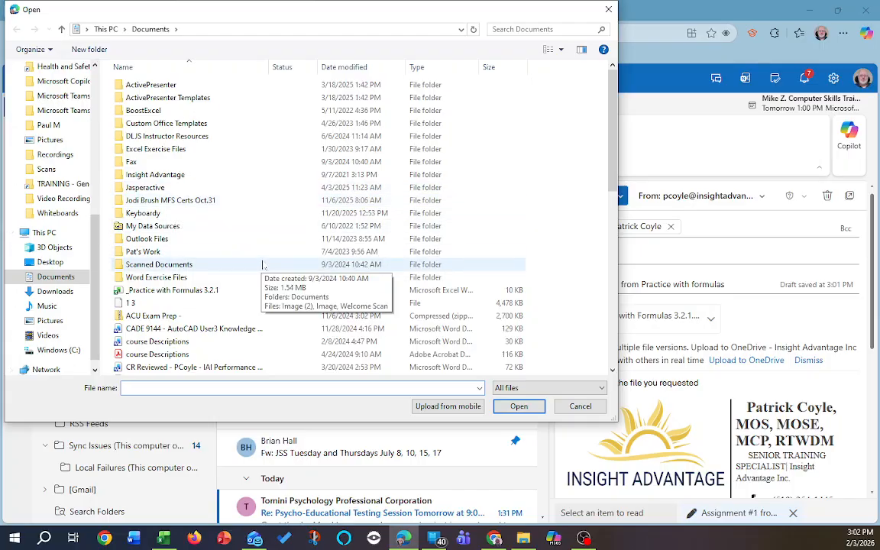
{"action": "scroll", "coordinate": [263, 256], "scroll_direction": "down", "scroll_amount": 4}
{"action": "scroll", "coordinate": [261, 262], "scroll_direction": "down", "scroll_amount": 7}
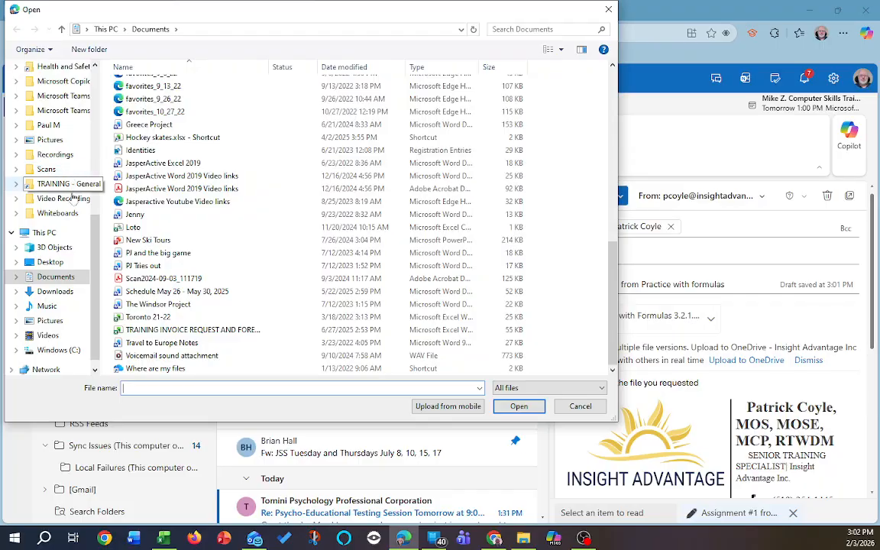
{"action": "scroll", "coordinate": [149, 260], "scroll_direction": "up", "scroll_amount": 10}
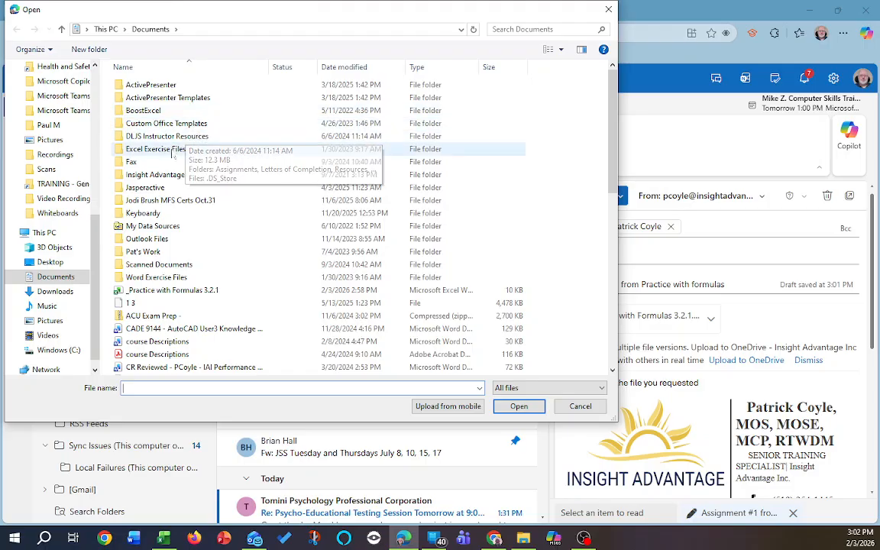
{"action": "left_click", "coordinate": [152, 177]}
{"action": "double_click", "coordinate": [152, 176]}
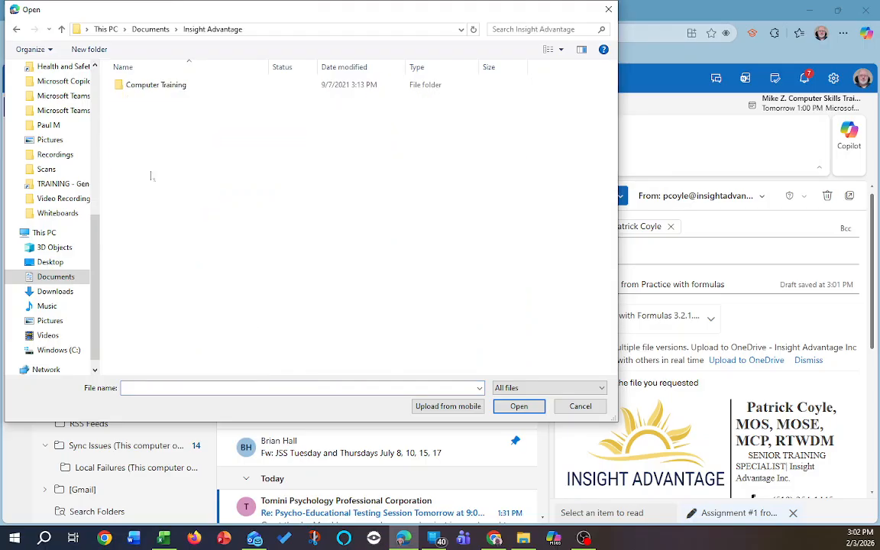
{"action": "double_click", "coordinate": [152, 86]}
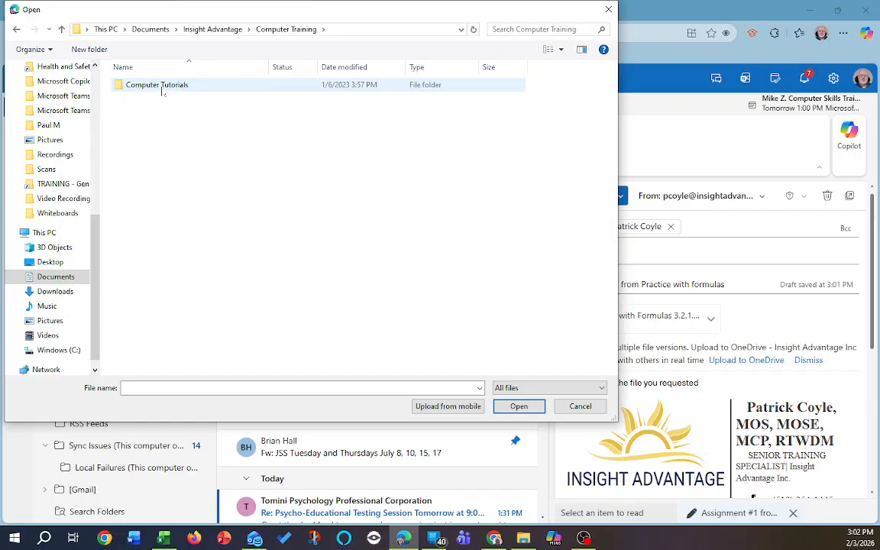
{"action": "double_click", "coordinate": [162, 87]}
{"action": "double_click", "coordinate": [153, 97]}
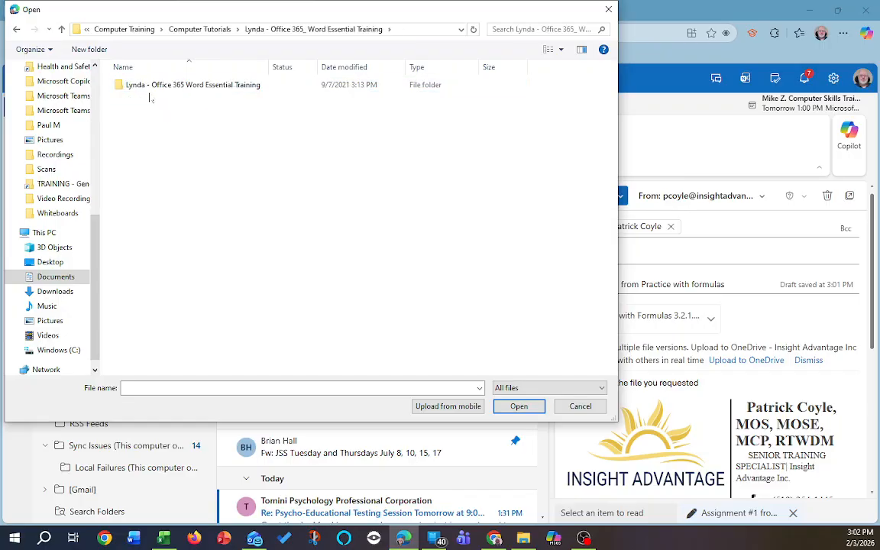
{"action": "double_click", "coordinate": [151, 86]}
{"action": "double_click", "coordinate": [146, 99]}
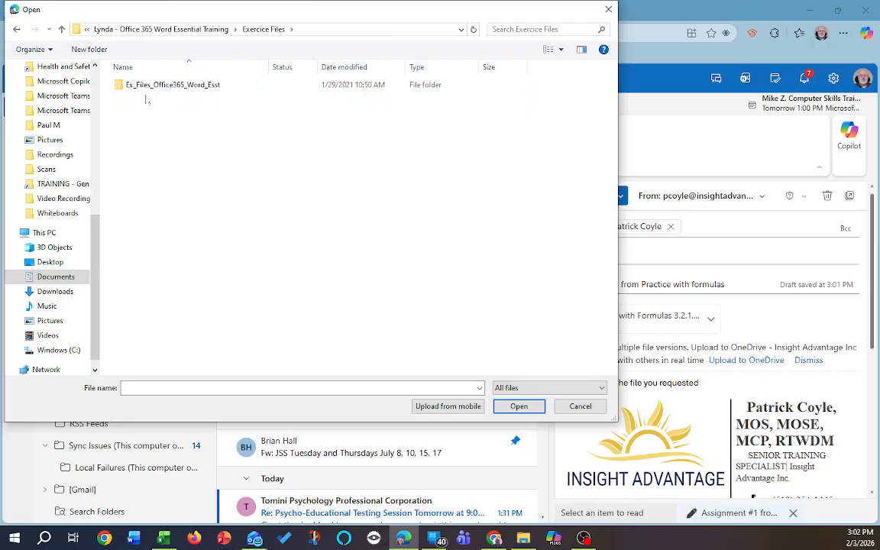
{"action": "double_click", "coordinate": [148, 86]}
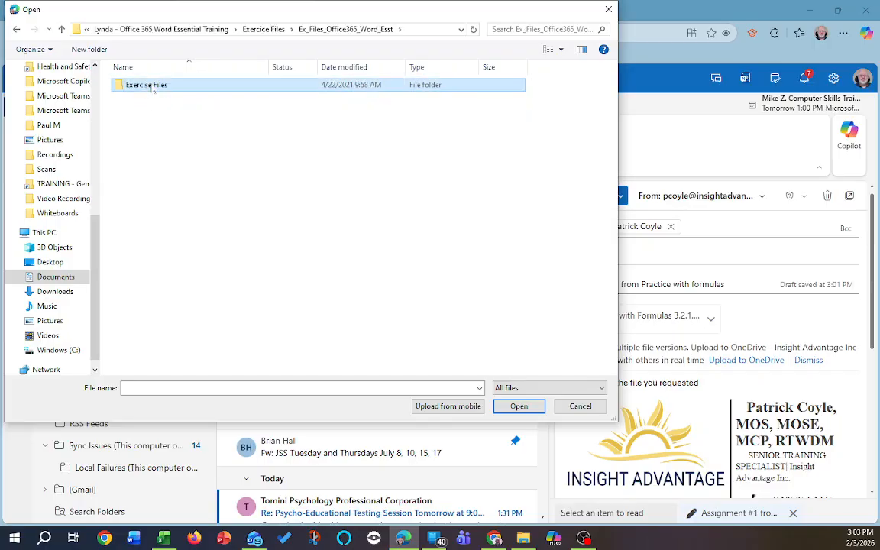
{"action": "double_click", "coordinate": [146, 89]}
{"action": "double_click", "coordinate": [151, 87]}
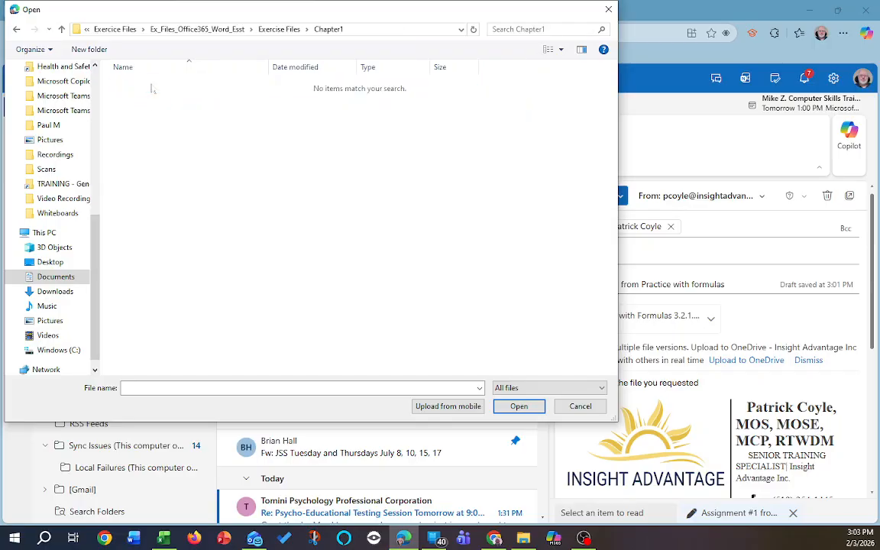
{"action": "left_click", "coordinate": [280, 29]}
{"action": "left_click", "coordinate": [200, 29]}
{"action": "left_click", "coordinate": [183, 34]}
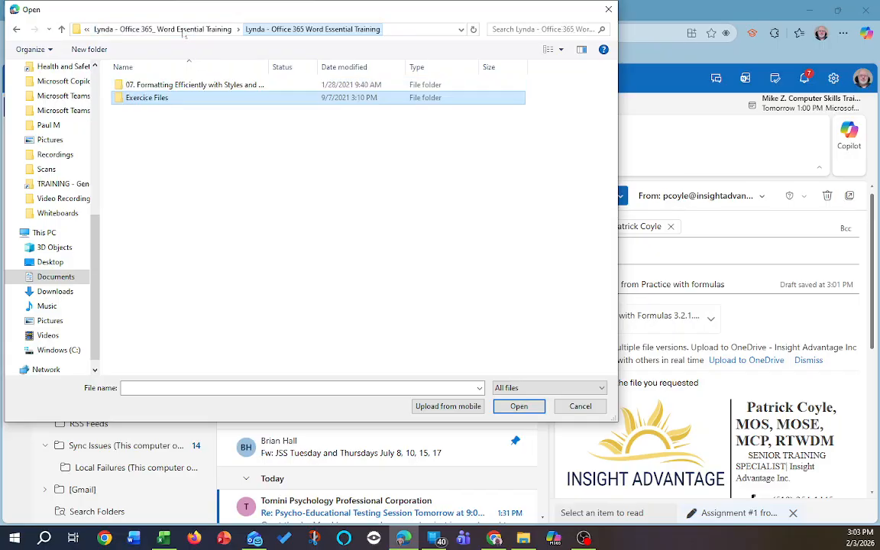
{"action": "left_click", "coordinate": [120, 33]}
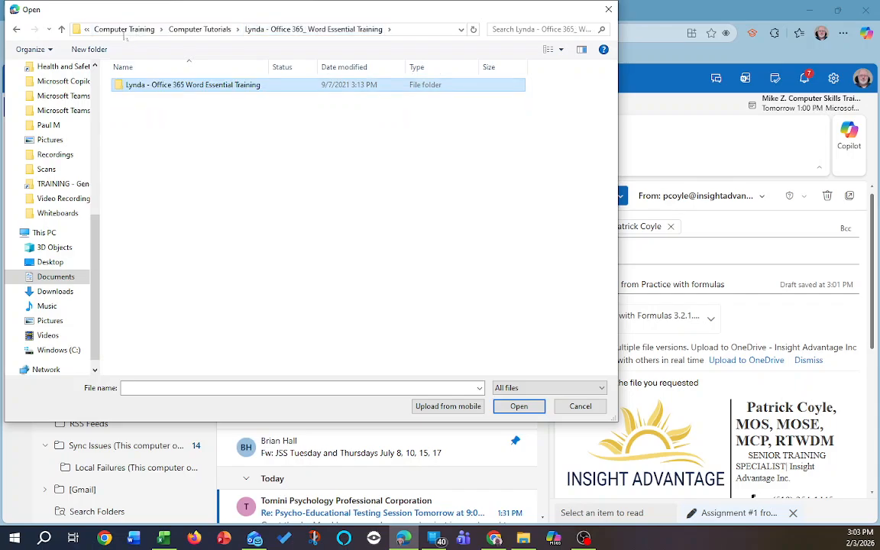
{"action": "left_click", "coordinate": [122, 33]}
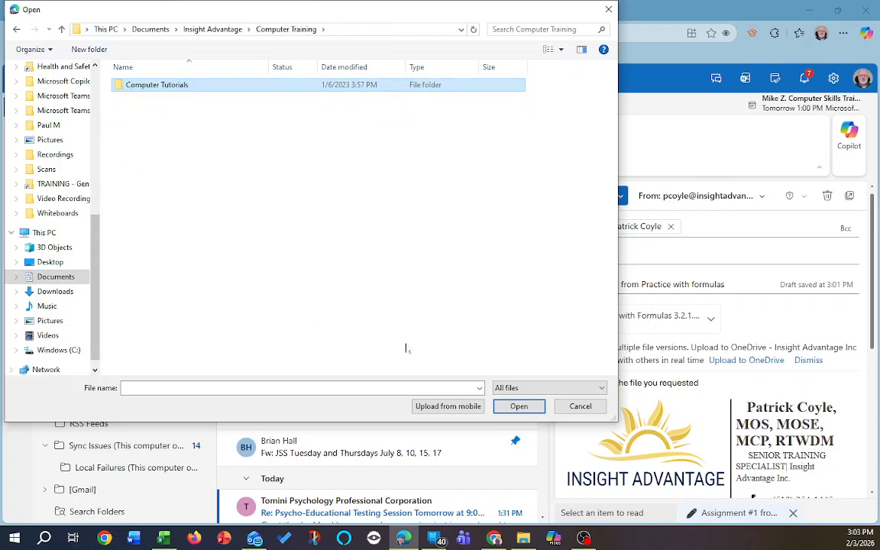
{"action": "left_click", "coordinate": [578, 406]}
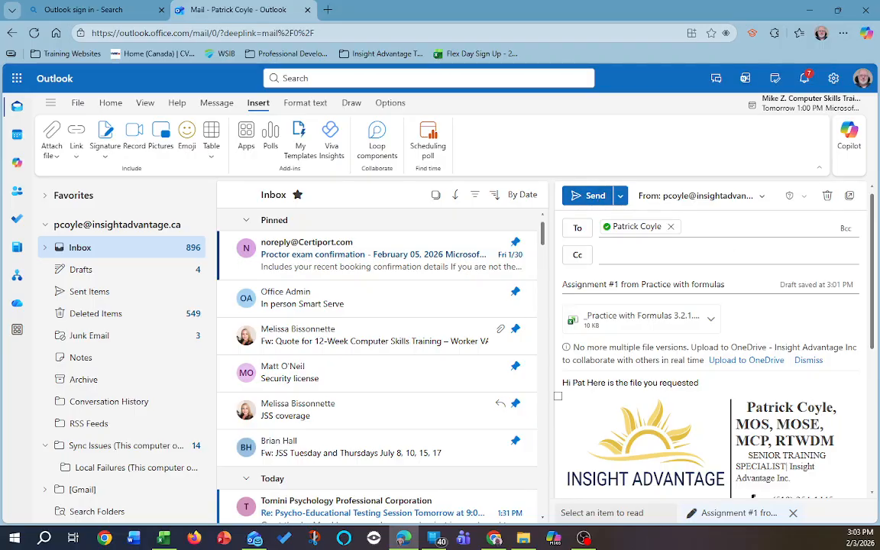
Review the subject and body, then send the email with its workbook attachment.
{"action": "left_click_drag", "start_coordinate": [724, 284], "coordinate": [562, 285]}
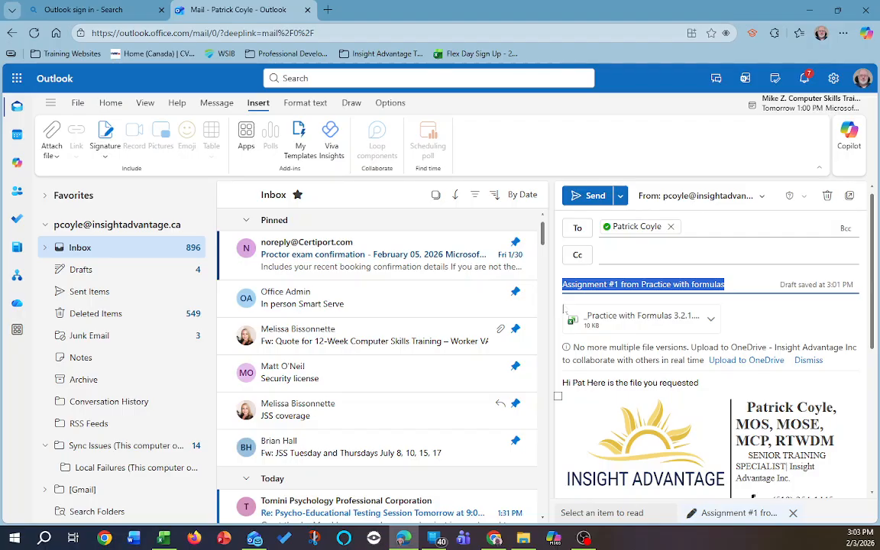
{"action": "left_click_drag", "start_coordinate": [586, 383], "coordinate": [562, 383]}
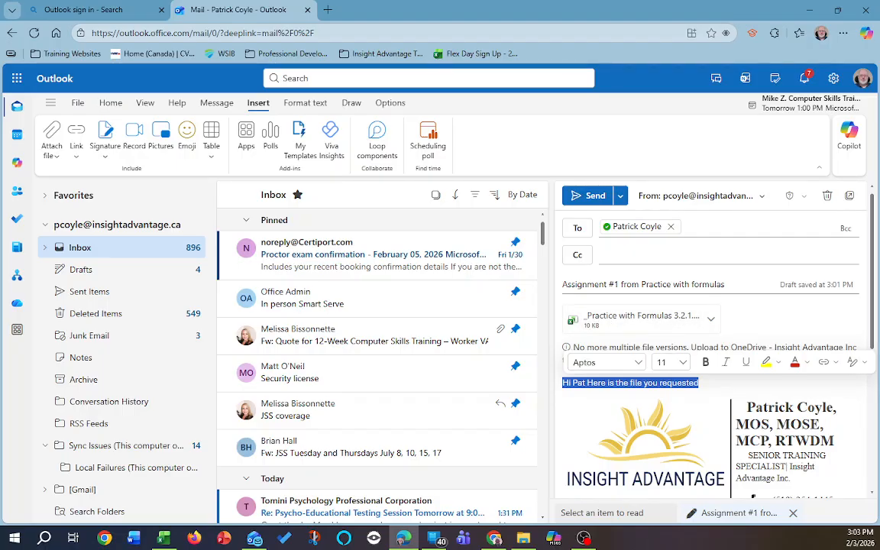
{"action": "left_click_drag", "start_coordinate": [726, 285], "coordinate": [558, 286]}
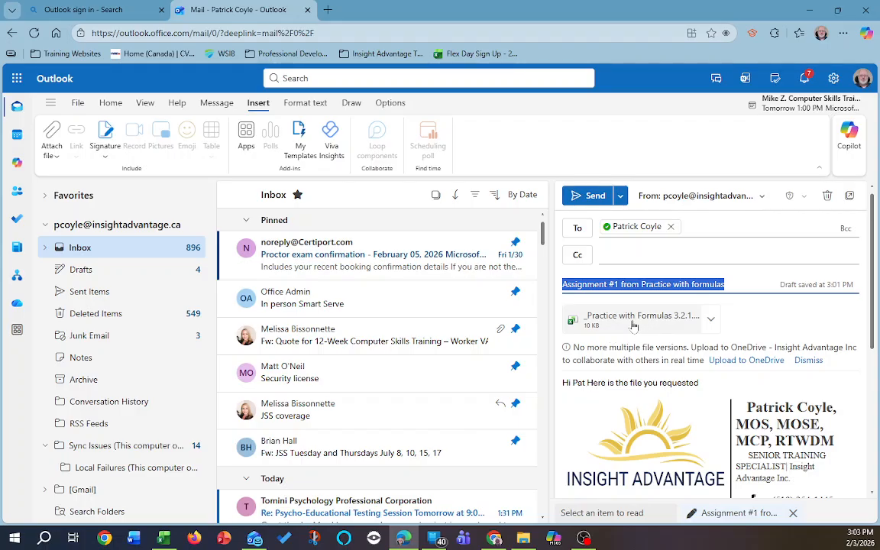
{"action": "left_click", "coordinate": [589, 197]}
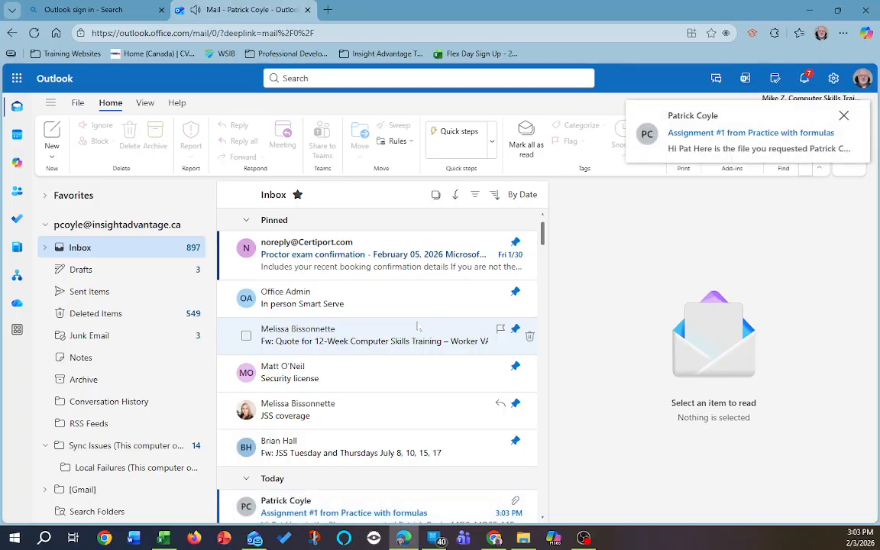
{"action": "scroll", "coordinate": [343, 329], "scroll_direction": "down", "scroll_amount": 3}
Open the received Assignment #1 email and preview the workbook's 7,686.00 grand total.
{"action": "left_click", "coordinate": [318, 334]}
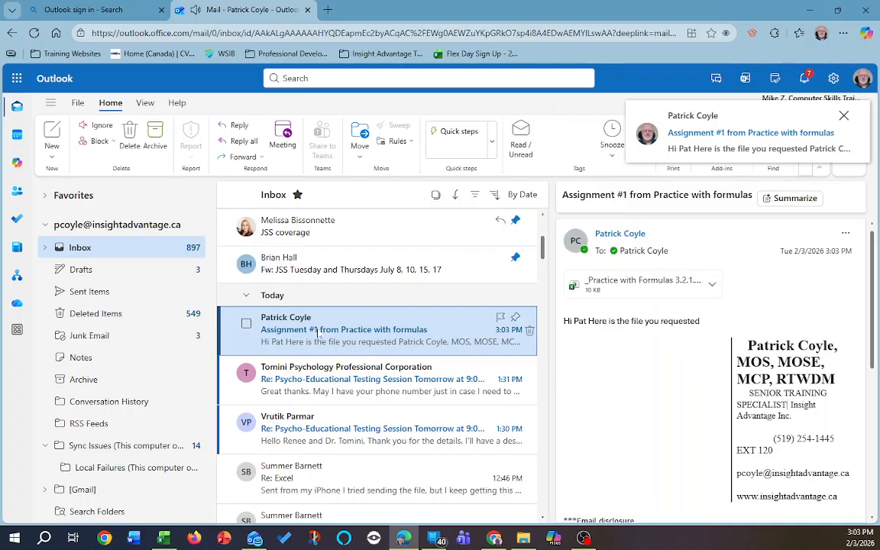
{"action": "left_click", "coordinate": [618, 283]}
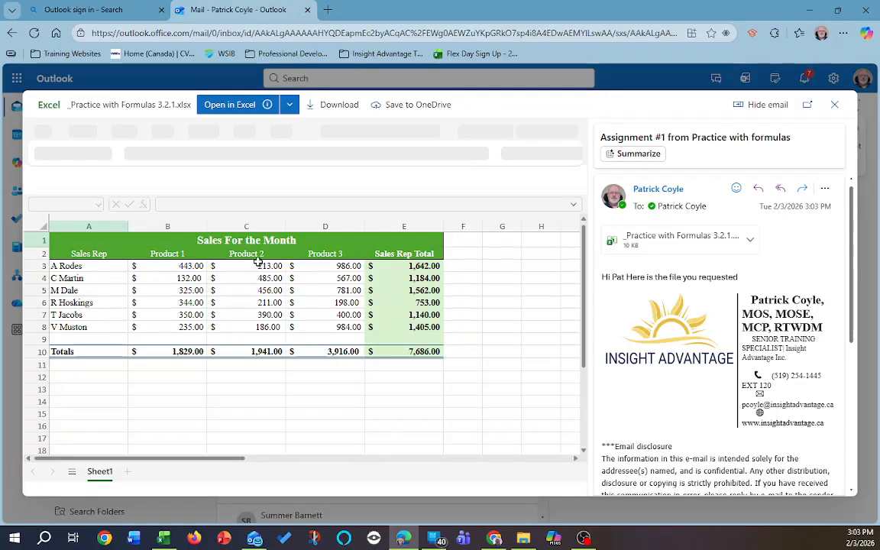
{"action": "left_click", "coordinate": [405, 322]}
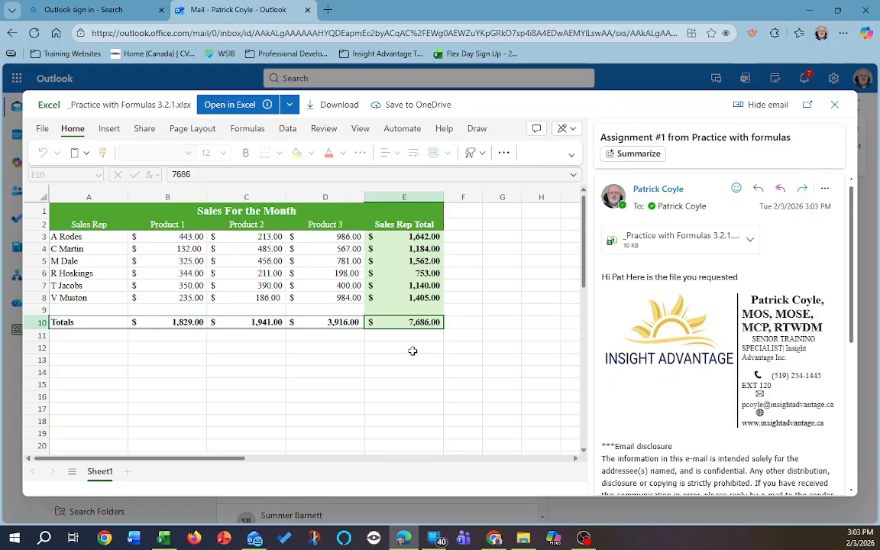